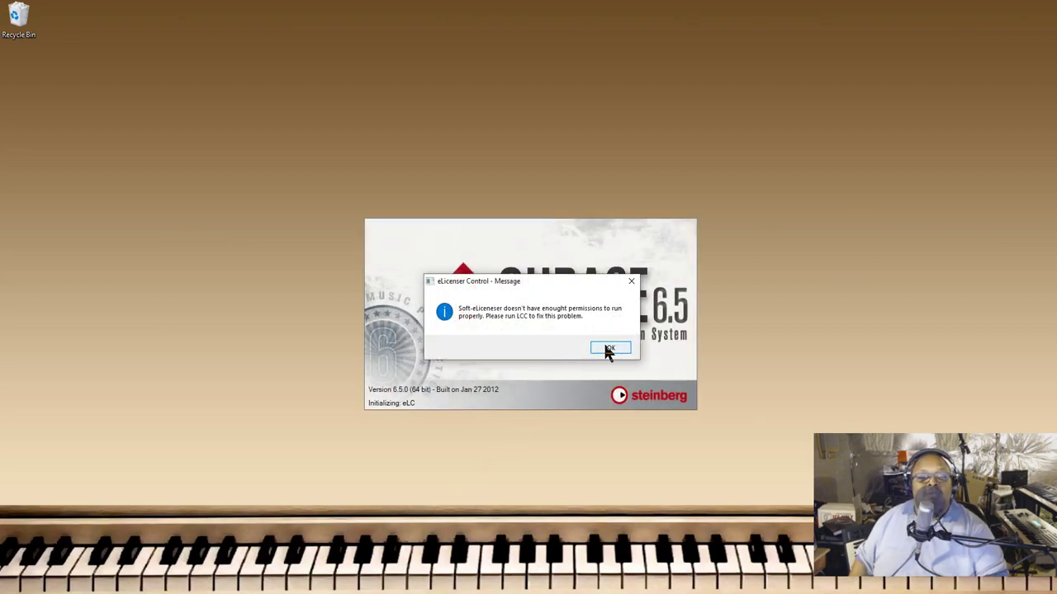
Step: Dismiss the eLicenser warning, create a maximized Empty project (Untitled1), and show the VST Instruments window
left_click(609, 347)
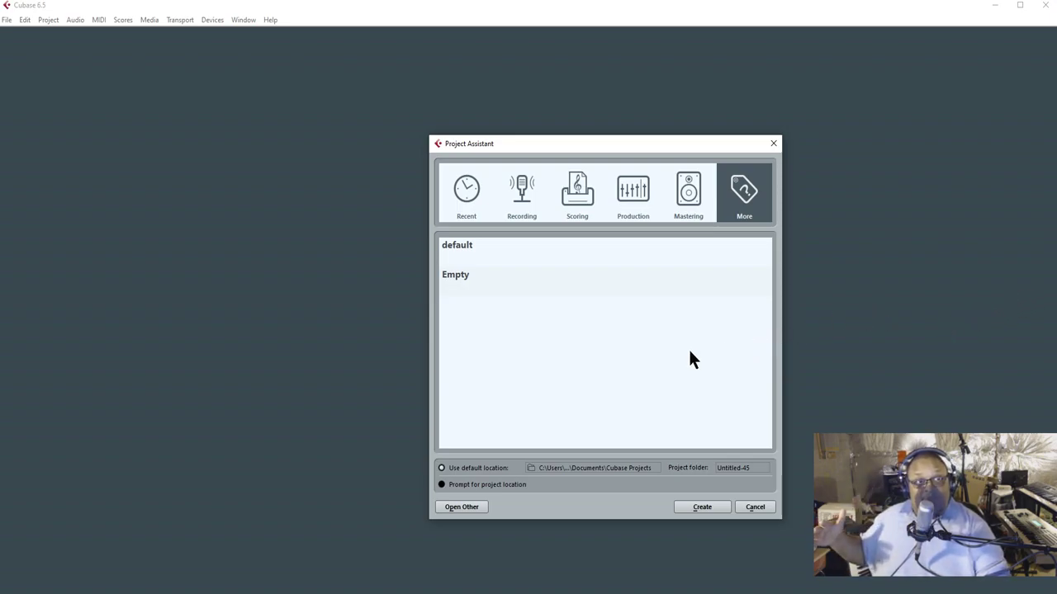
double_click(455, 278)
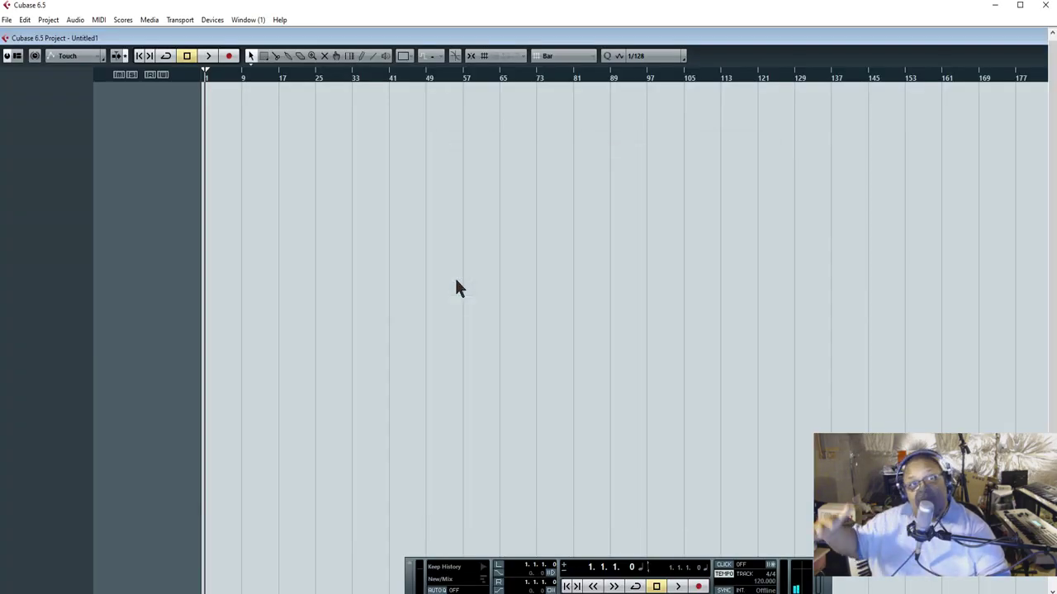
double_click(680, 38)
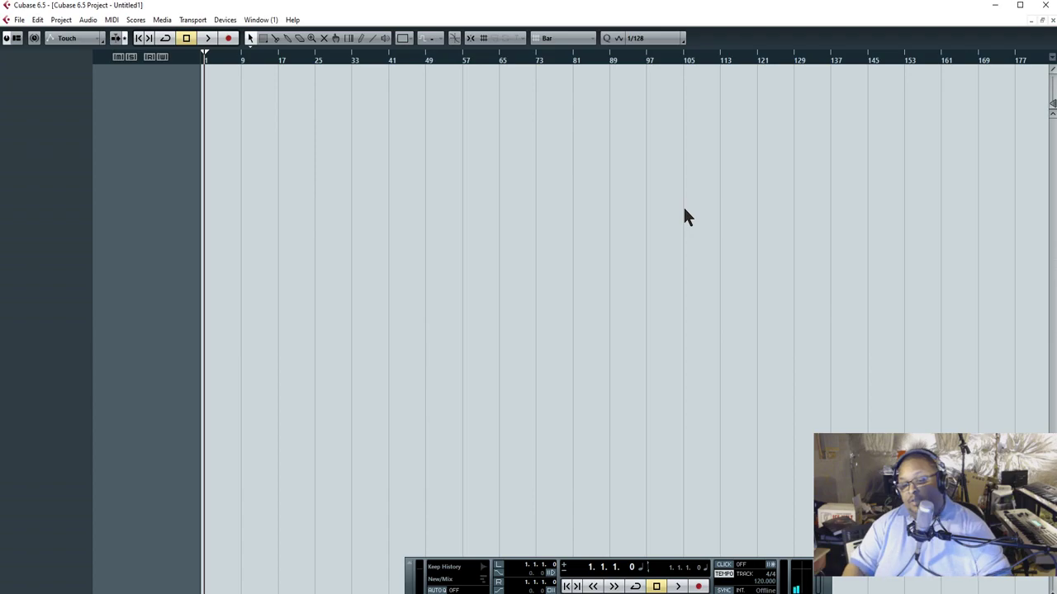
key("F11")
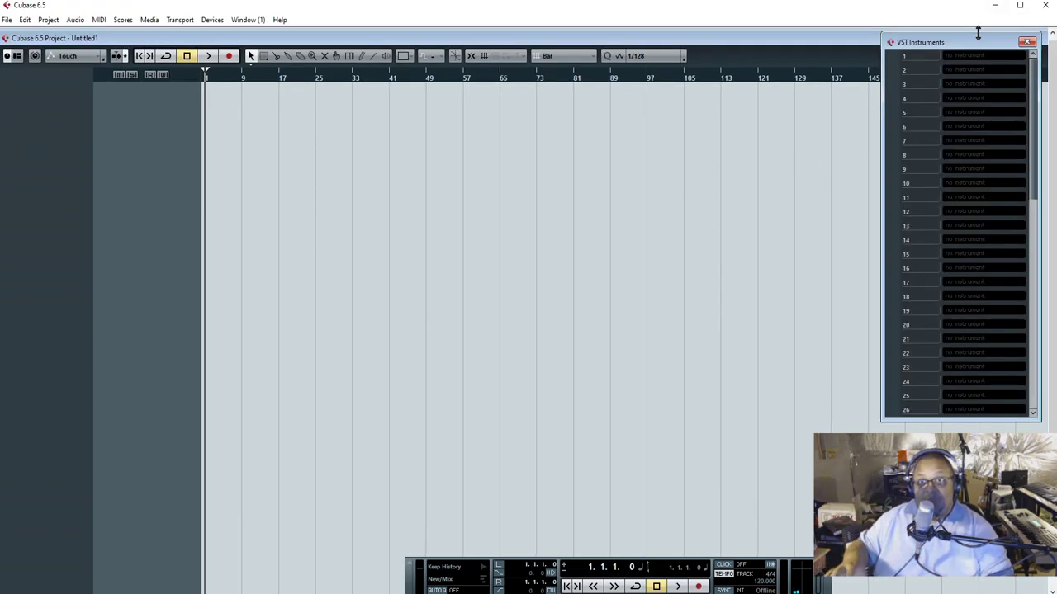
Step: Load Reason Rack Plugin into VST instrument slot 1 and create its MIDI track
mouse_move(974, 46)
left_mouse_down()
mouse_move(908, 79)
mouse_move(975, 51)
left_mouse_up()
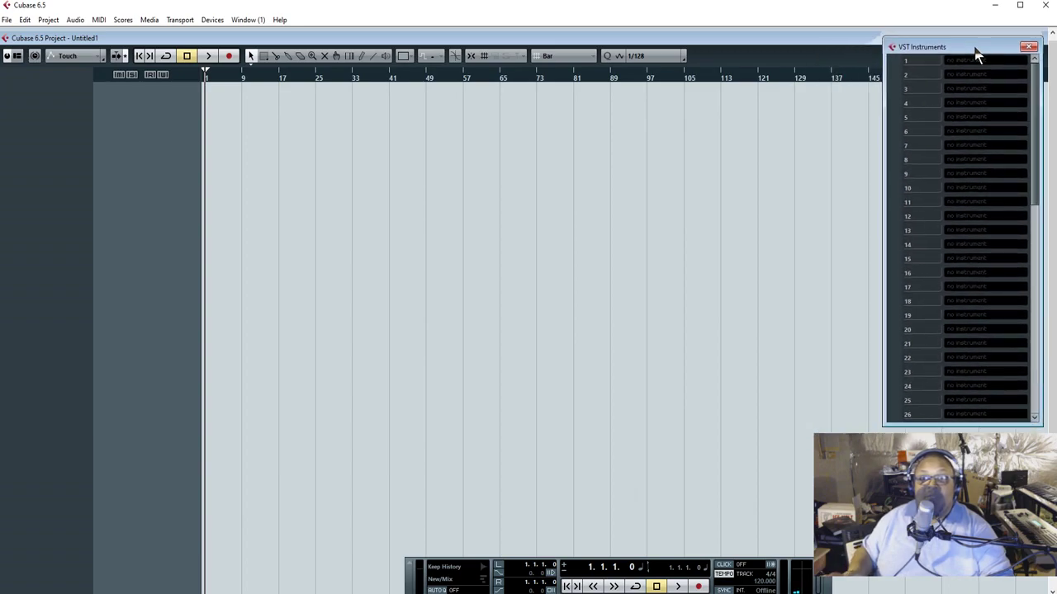
left_click(971, 60)
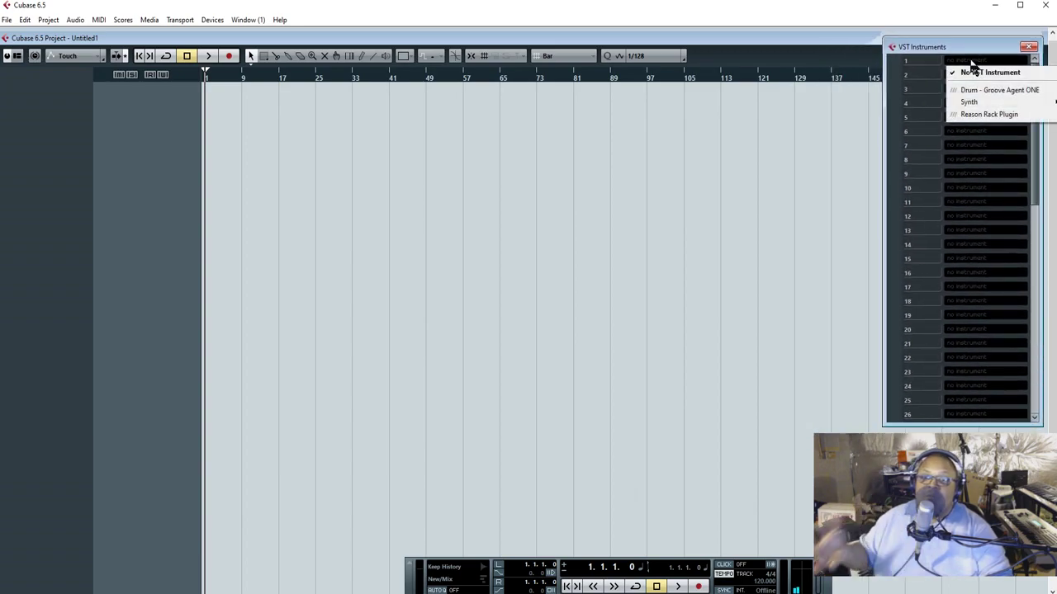
left_click(1006, 117)
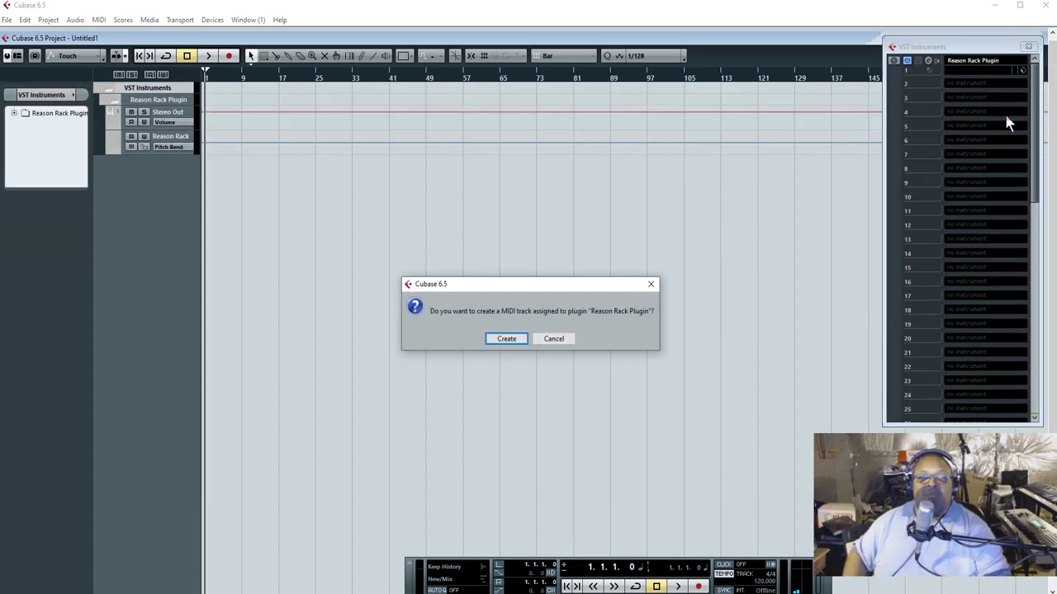
left_click(506, 340)
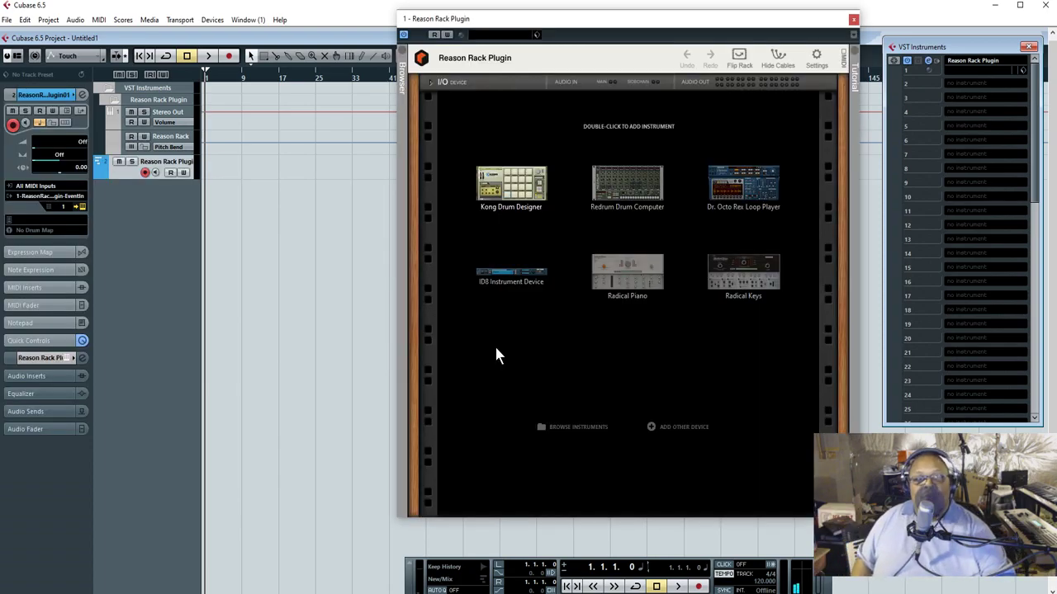
Step: Add a Dr. Octo Rex Loop Player to the Reason rack, which loads the Acoustic Drums College 130-1 loop
left_click_drag(636, 20, 629, 30)
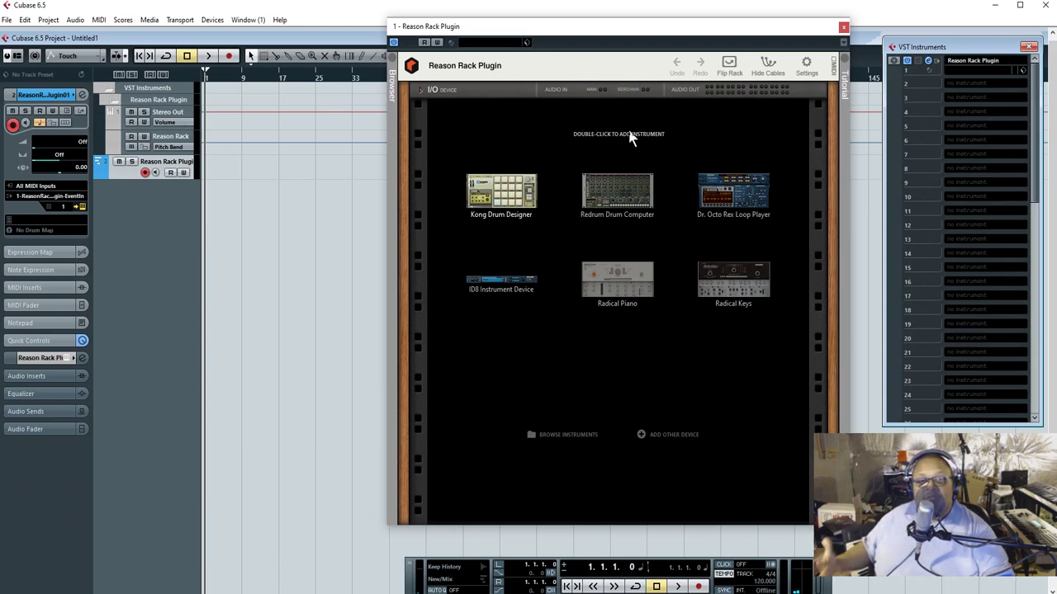
double_click(739, 198)
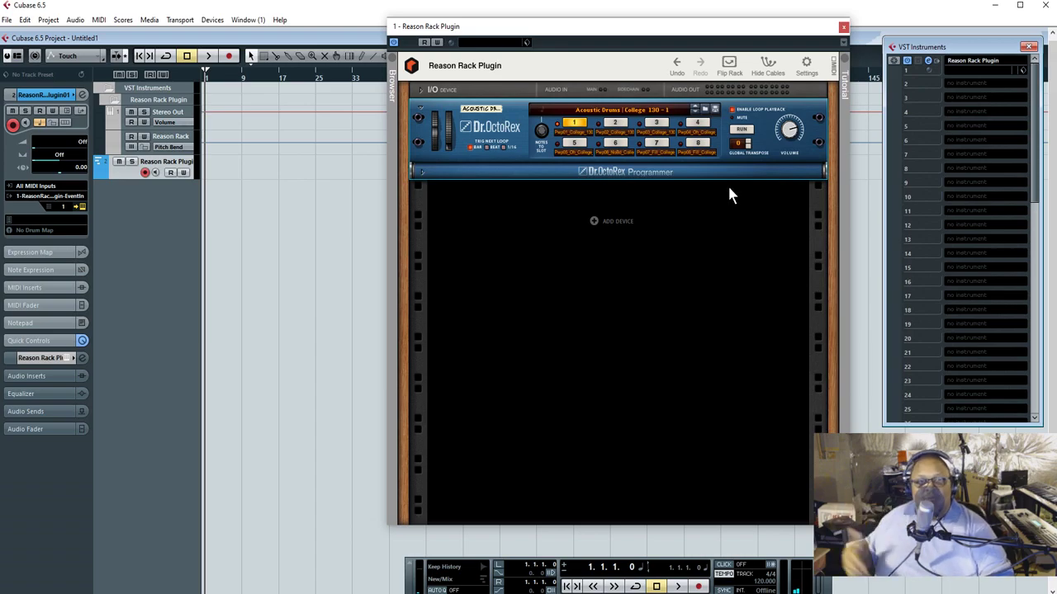
Step: Load the Studio Drums patch 'Acoustic Drums 2+4Nailed 100 bpm' into Dr. OctoRex and set the tempo mode to Fixed
left_click(704, 110)
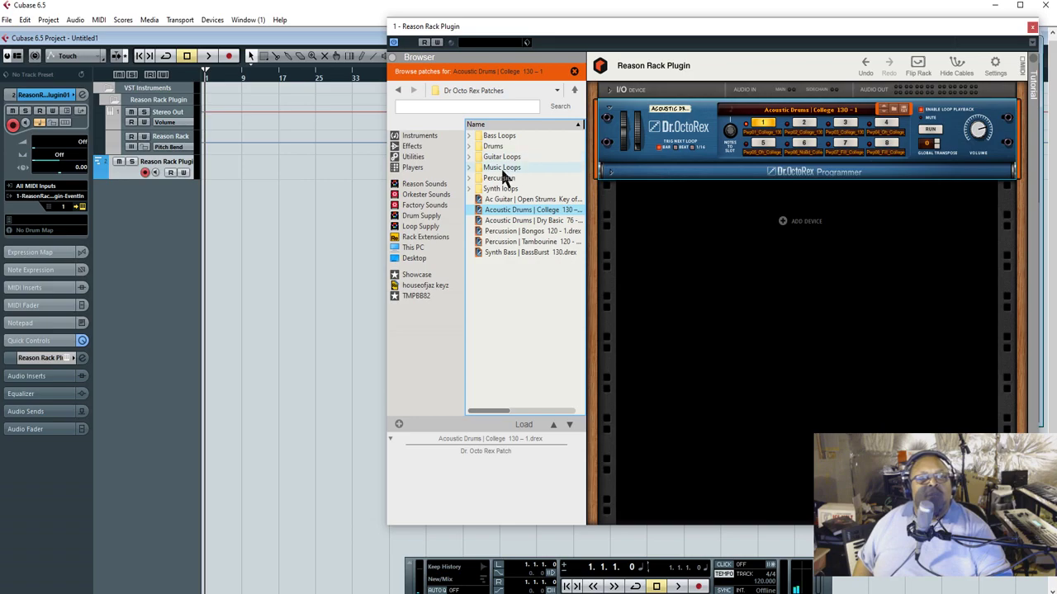
left_click(468, 146)
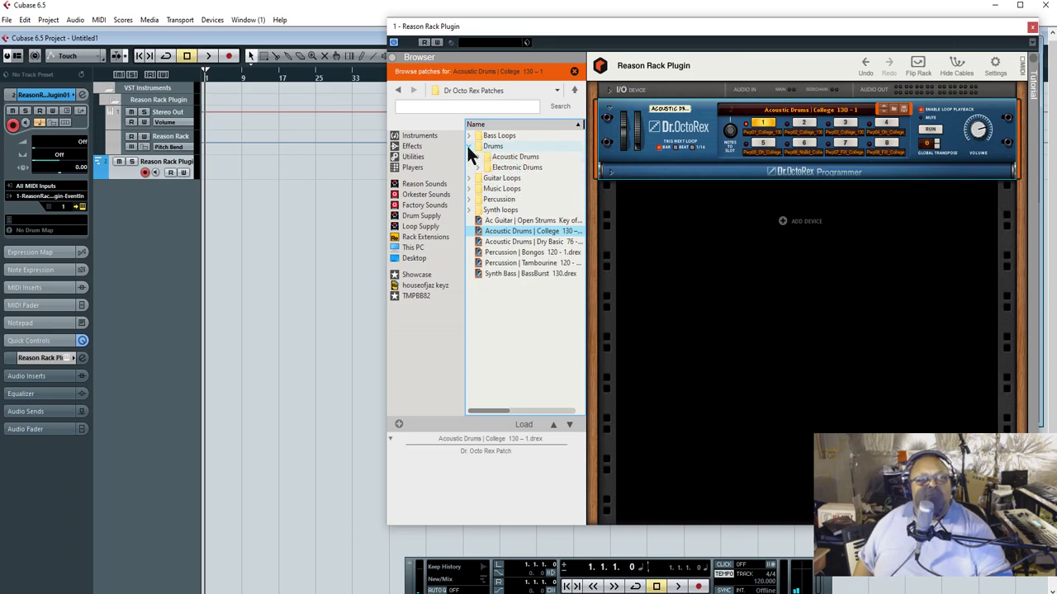
left_click(476, 157)
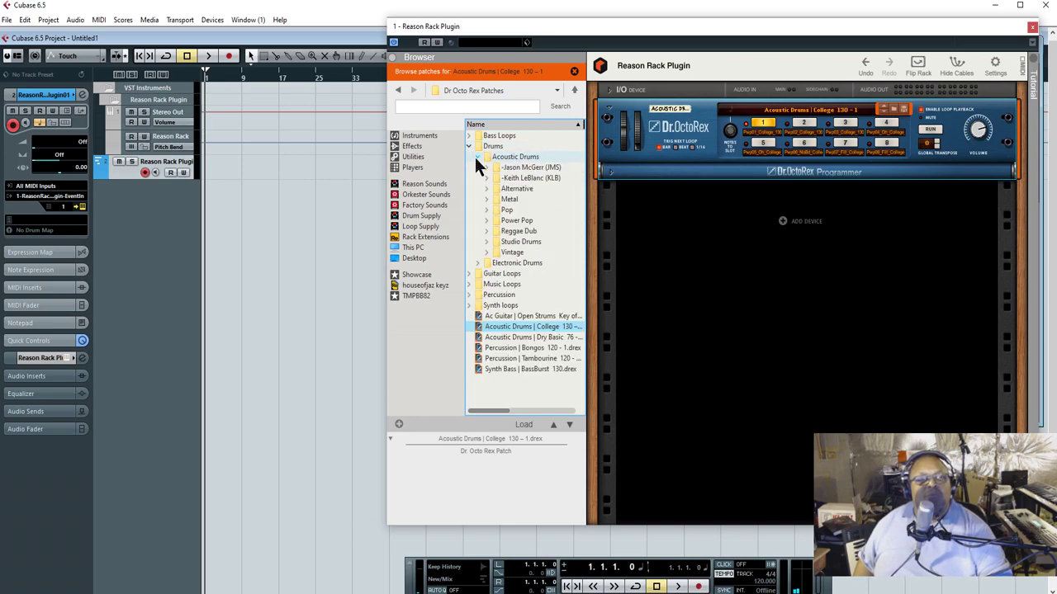
left_click(487, 242)
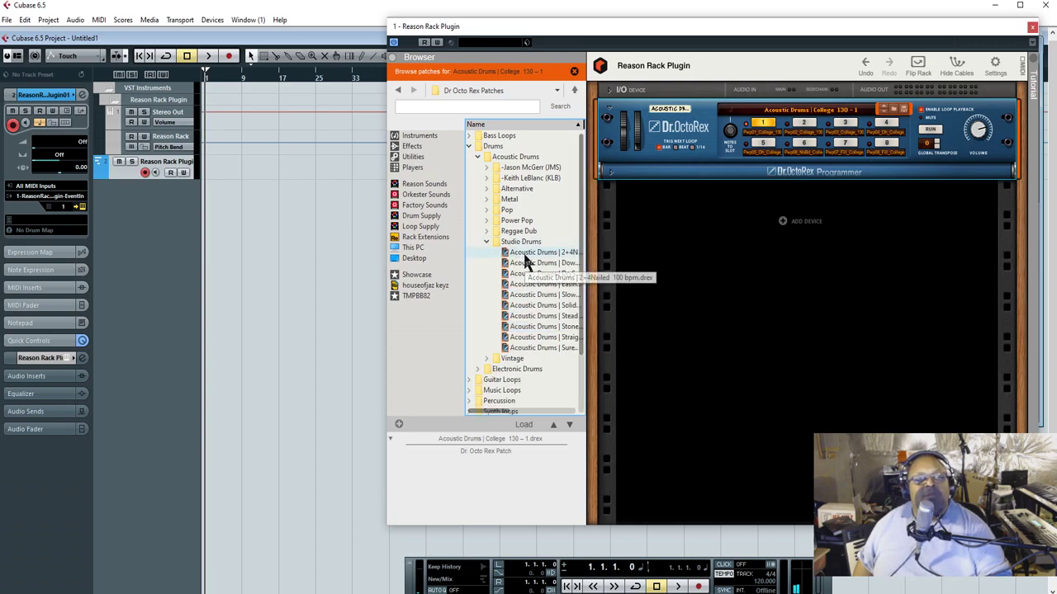
left_click(525, 256)
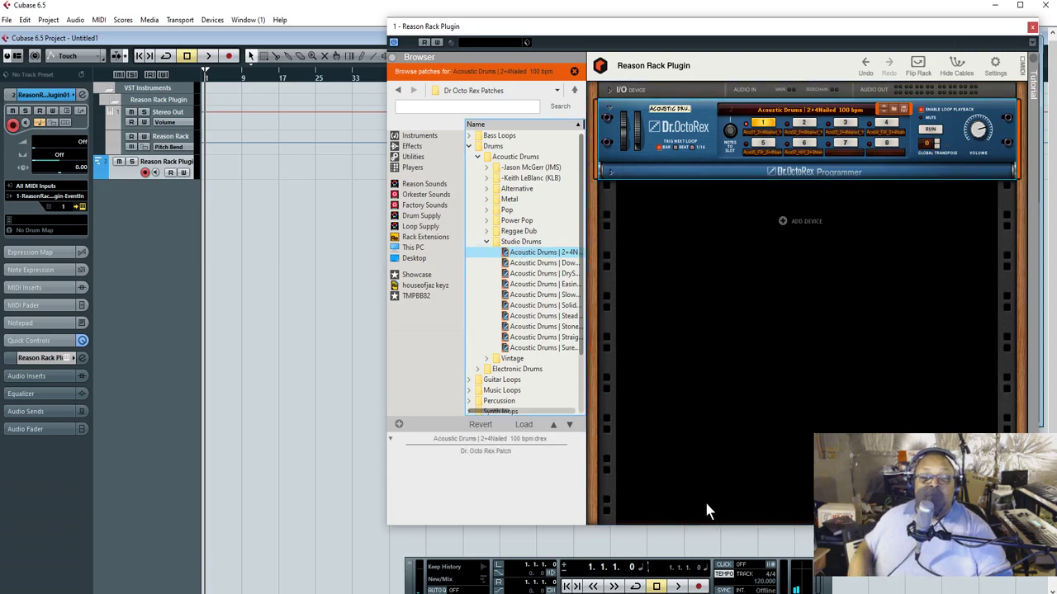
left_click(716, 574)
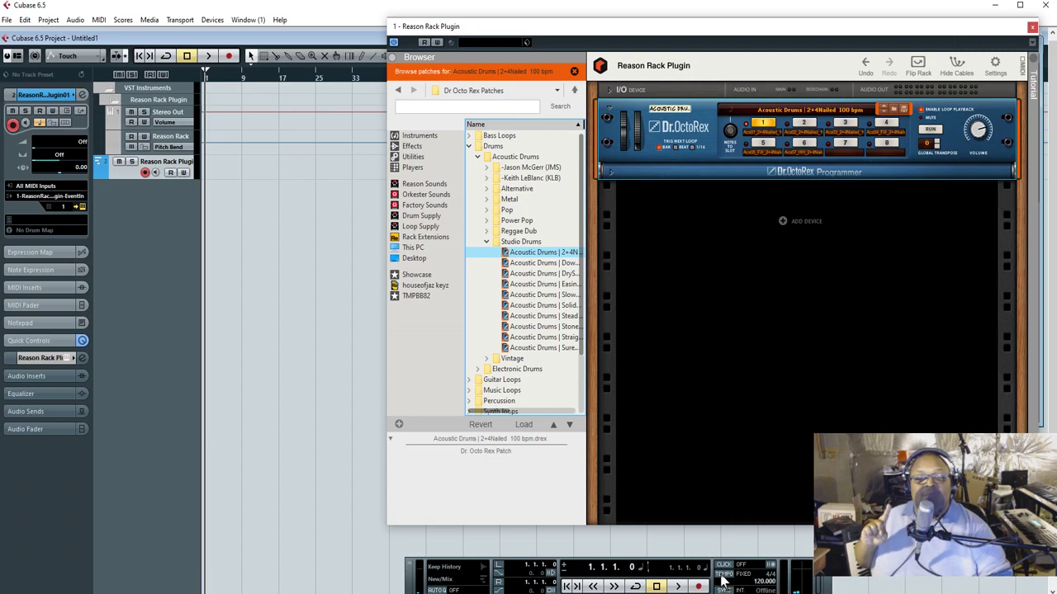
double_click(765, 581)
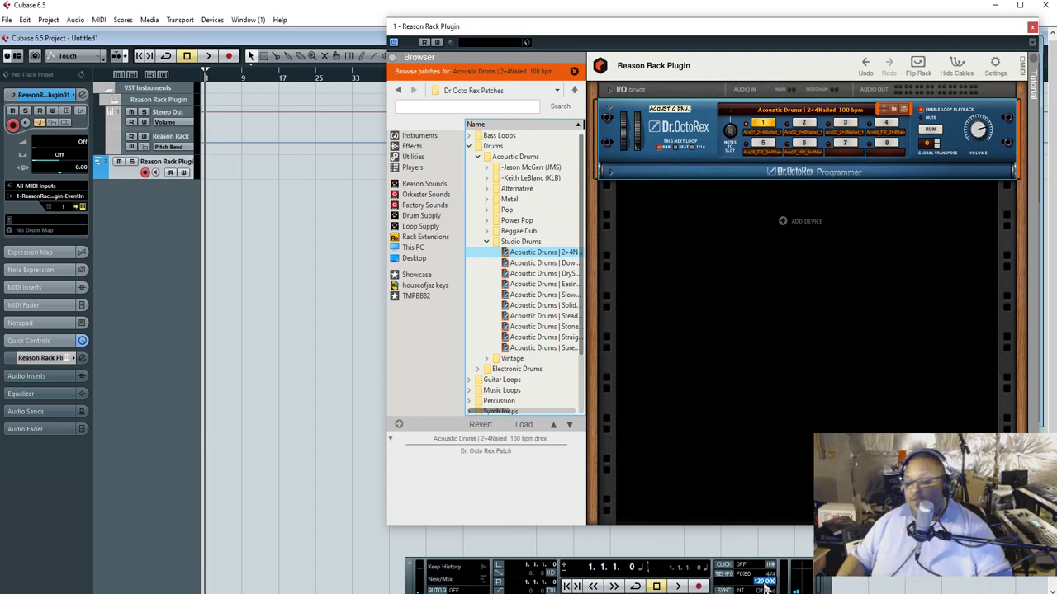
Step: Set the fixed tempo to 67 and play back the drum loop
key("BackSpace")
type("67")
key("Return")
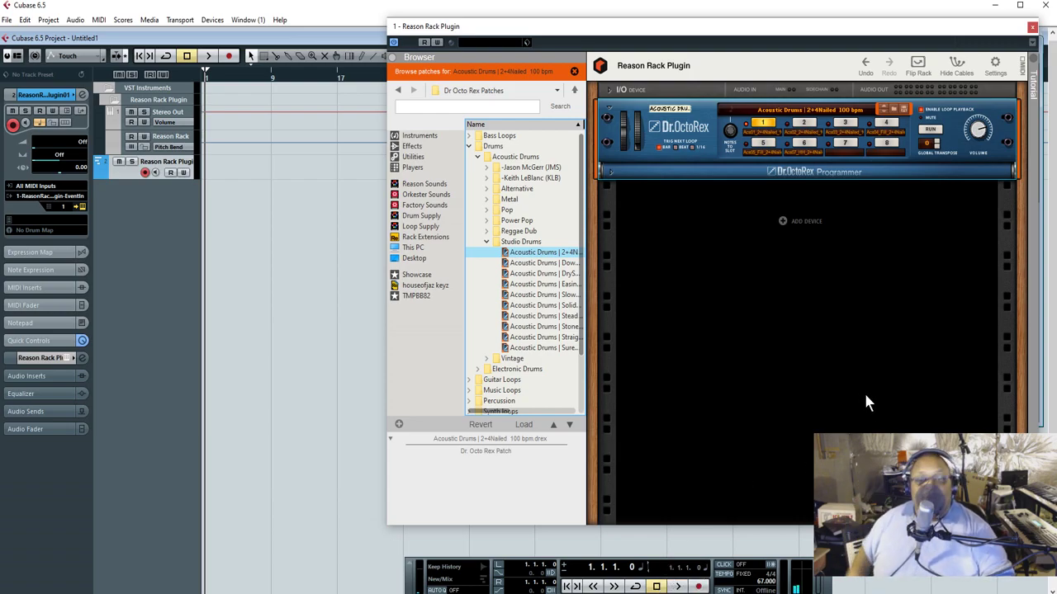
left_click(677, 586)
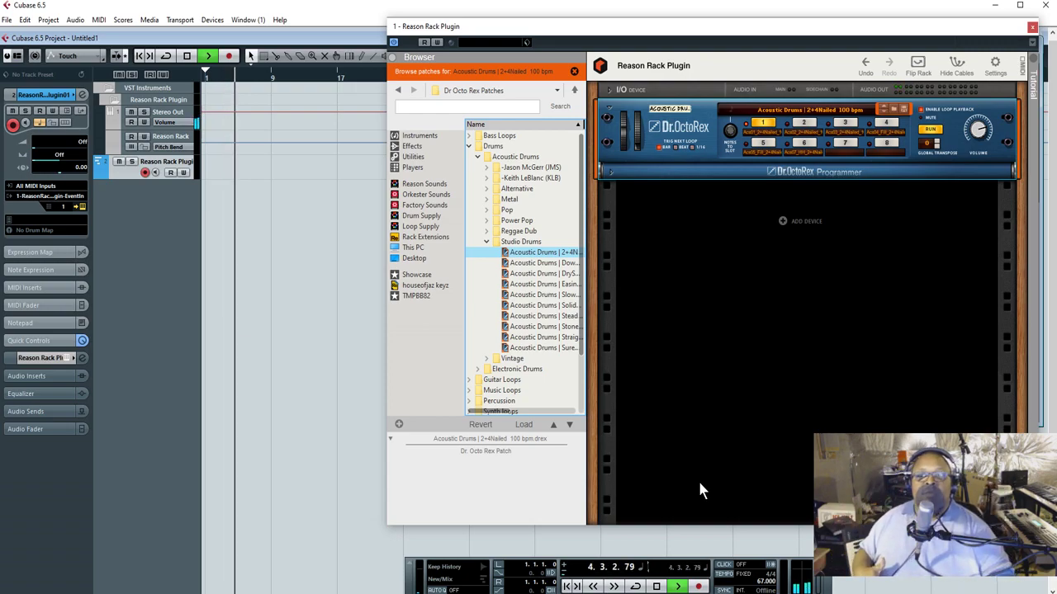
Step: Rename the Reason Rack Plugin 01 track to 'Drums' and close the rack window
double_click(168, 162)
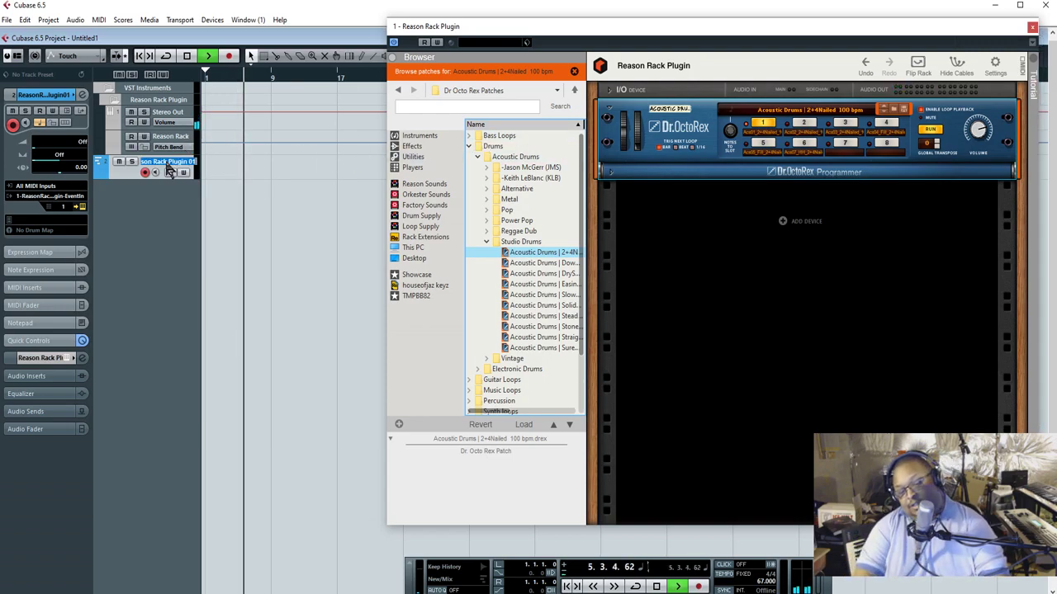
type("Drum")
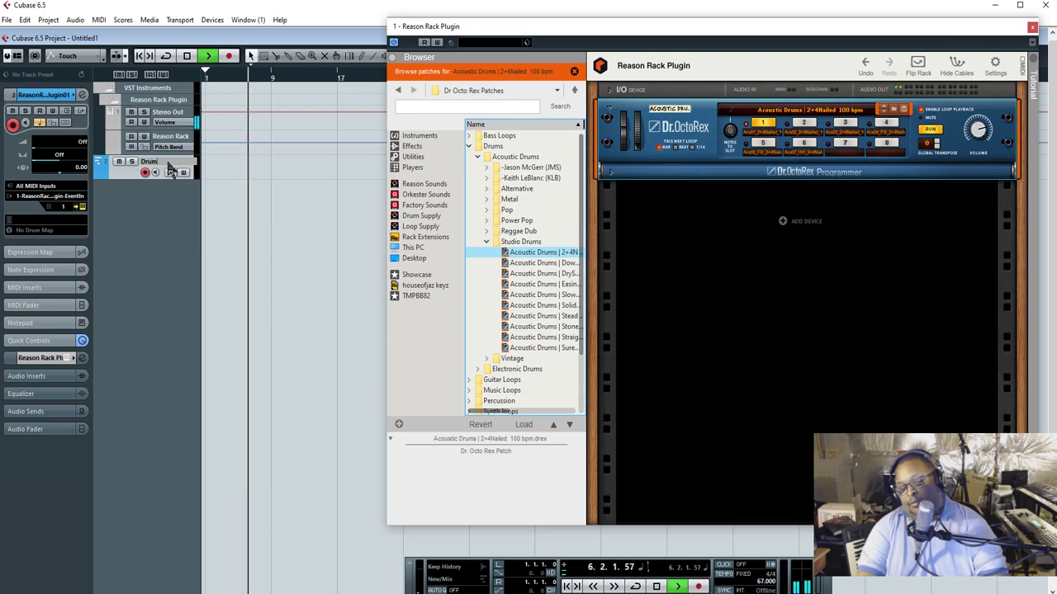
type("s")
key("Return")
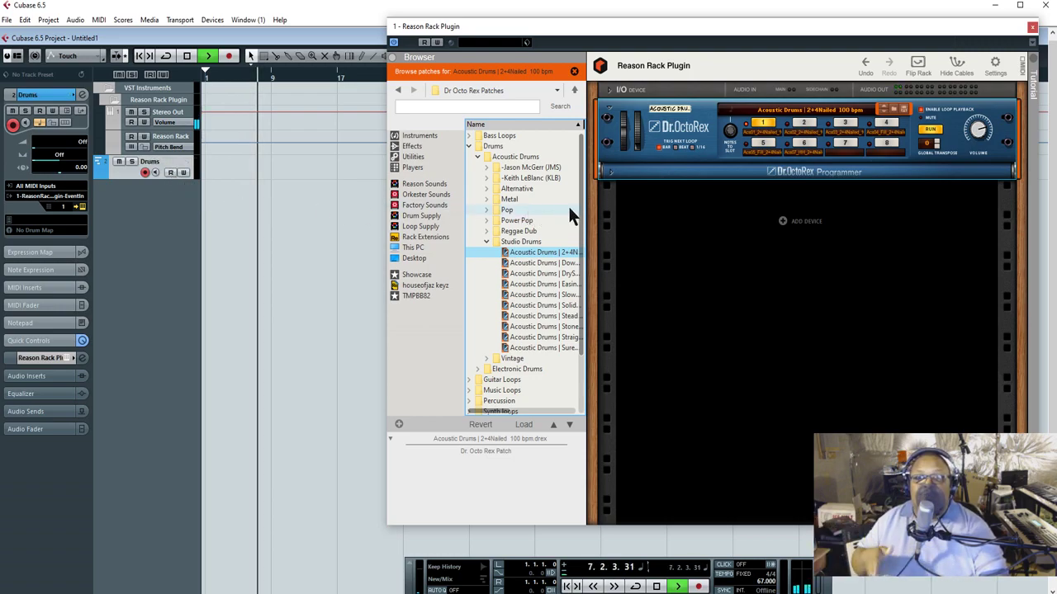
left_click(1032, 27)
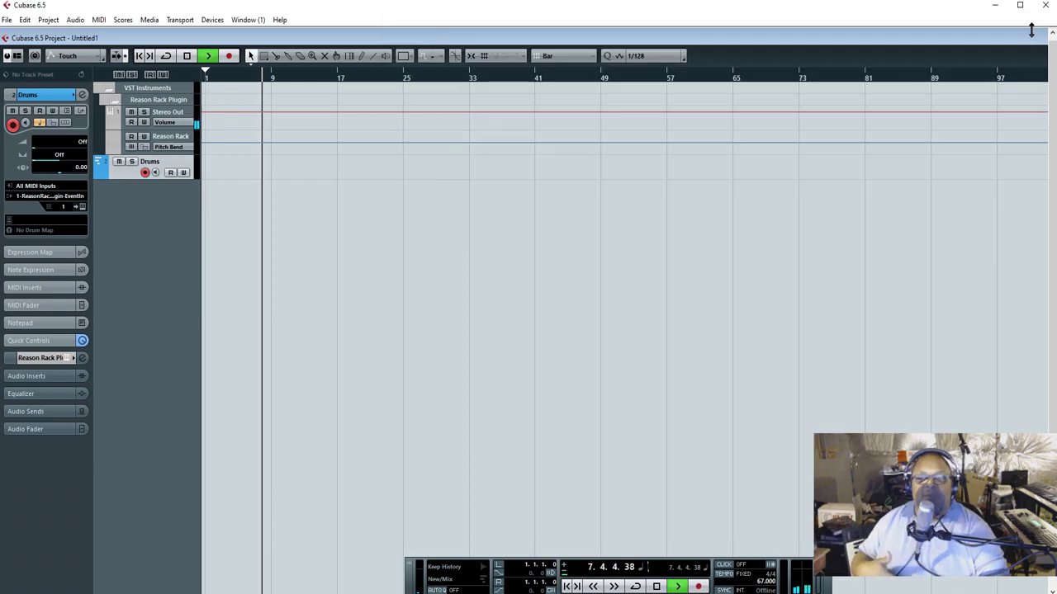
Step: Load a second Reason Rack Plugin into slot 2 with its own MIDI track and add an ID8 instrument
key("F11")
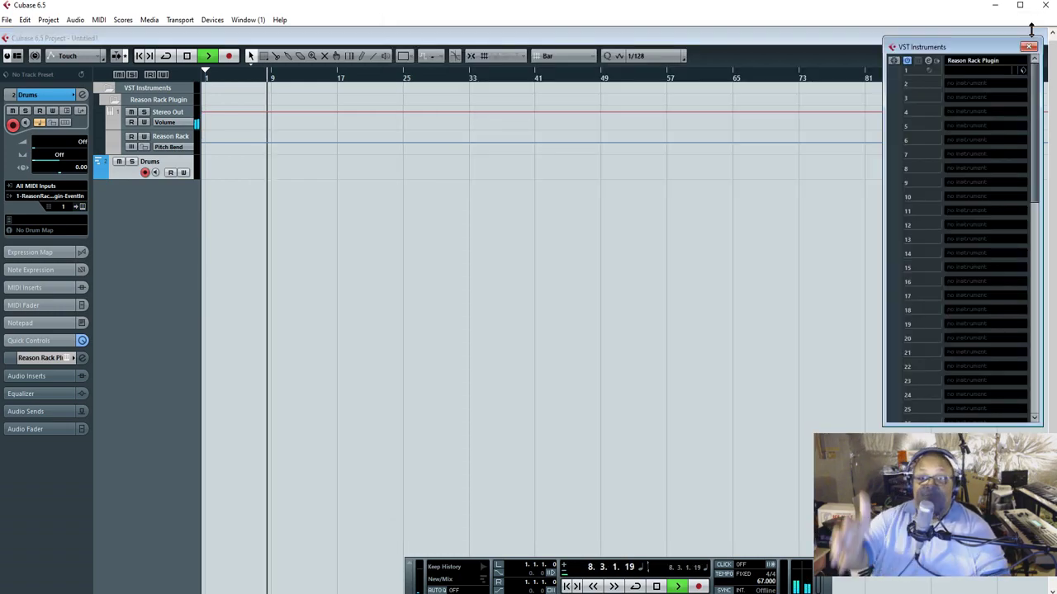
left_click(972, 84)
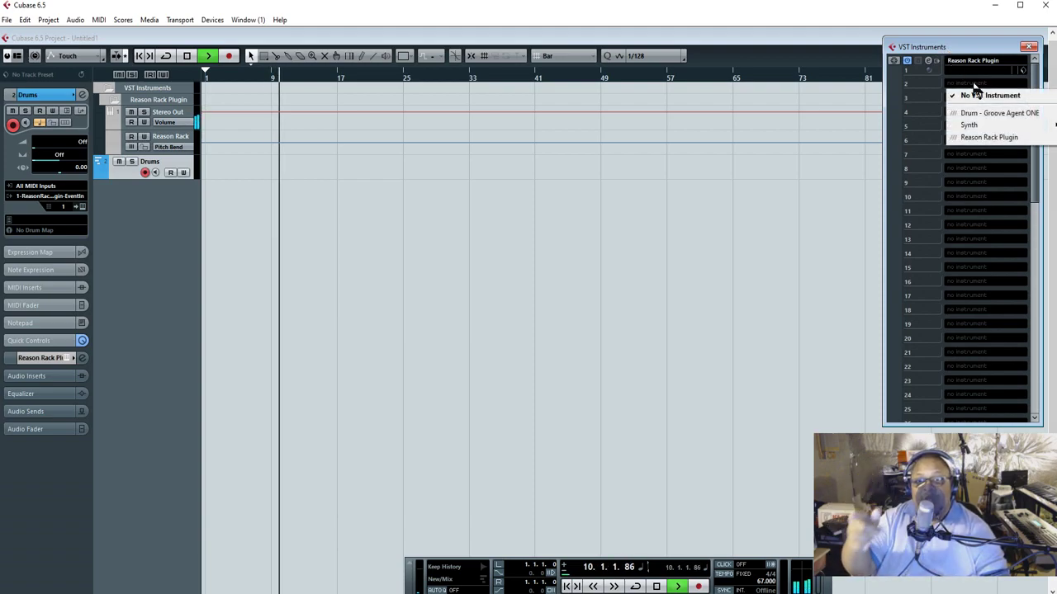
left_click(986, 141)
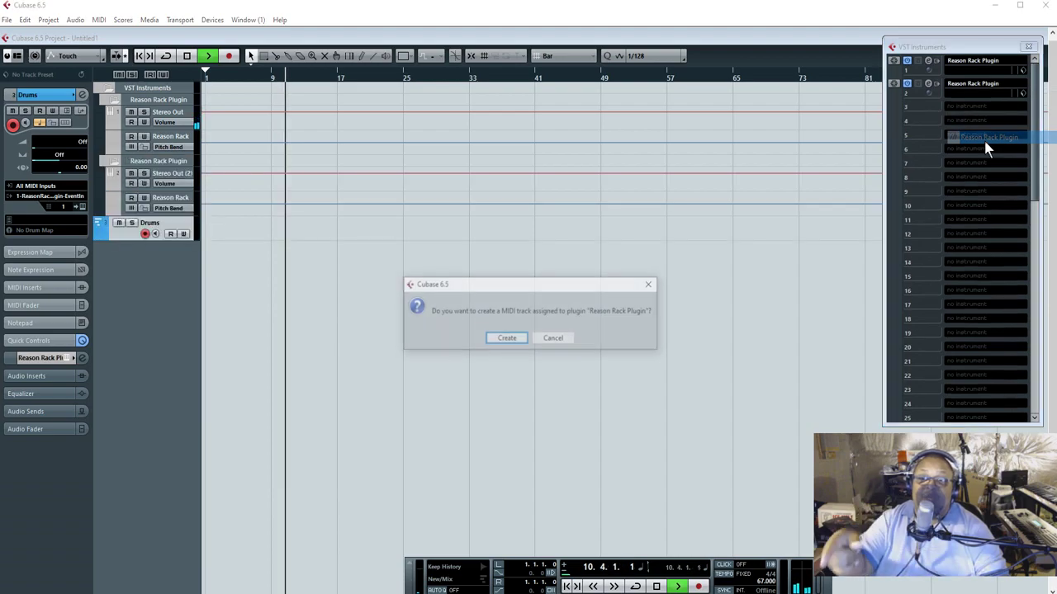
left_click(508, 338)
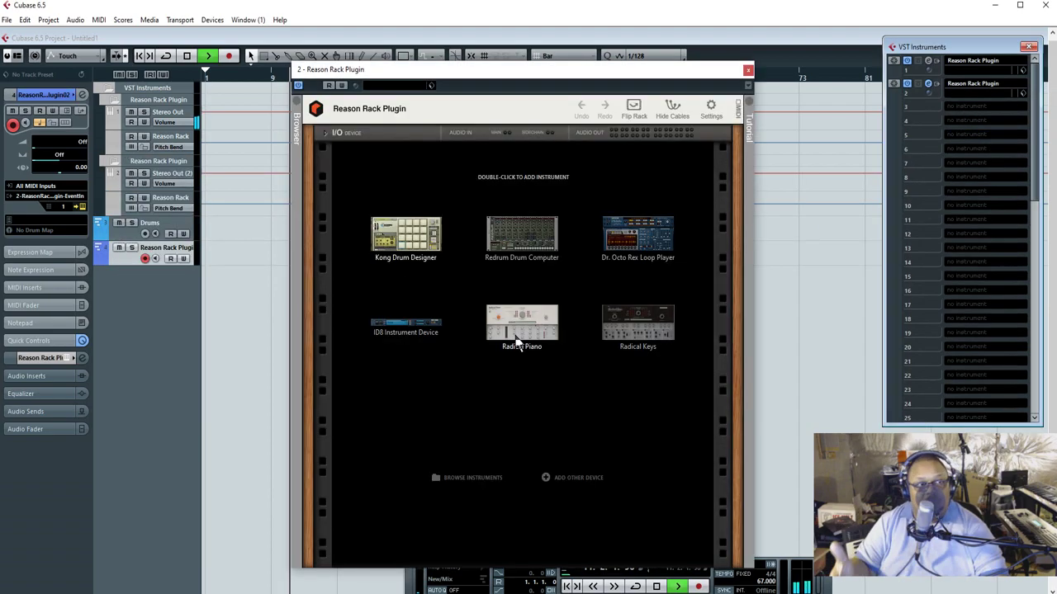
double_click(407, 329)
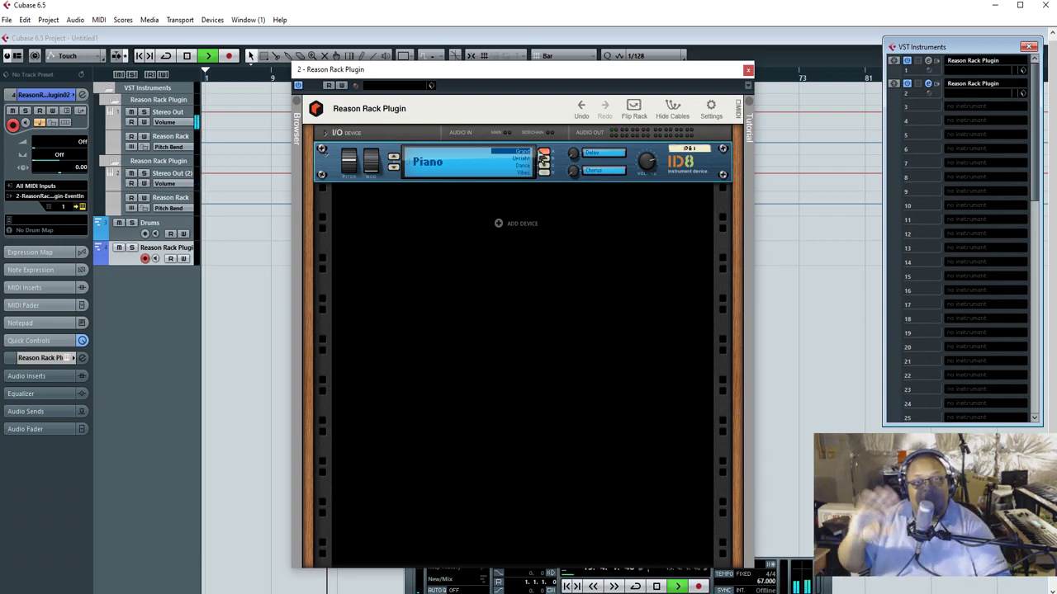
left_click(748, 71)
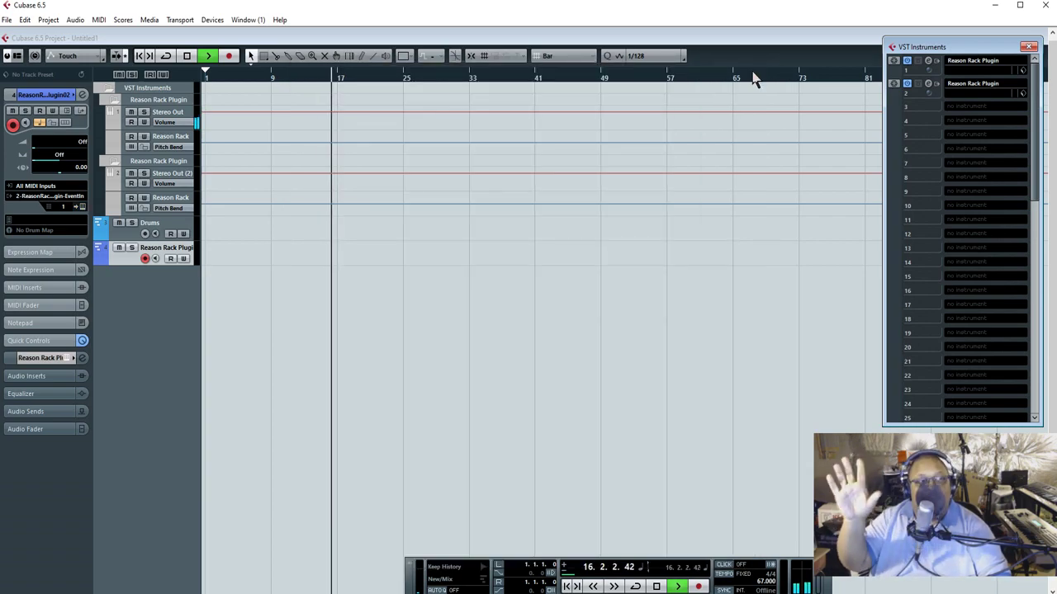
Step: Rename the Reason Rack Plugin 02 track to 'Piano'
double_click(163, 249)
type("Piano")
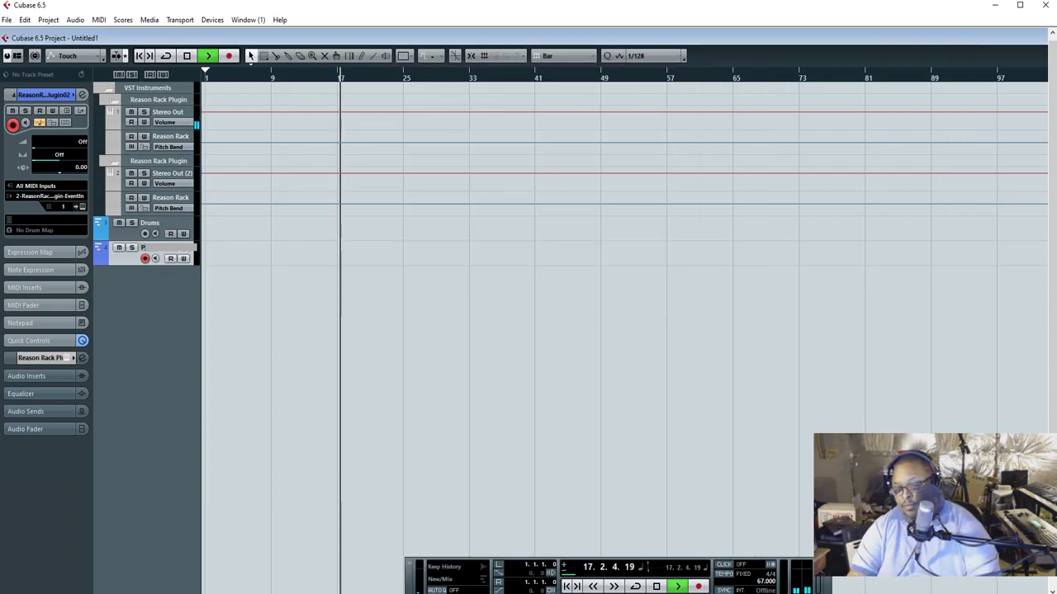
key("Return")
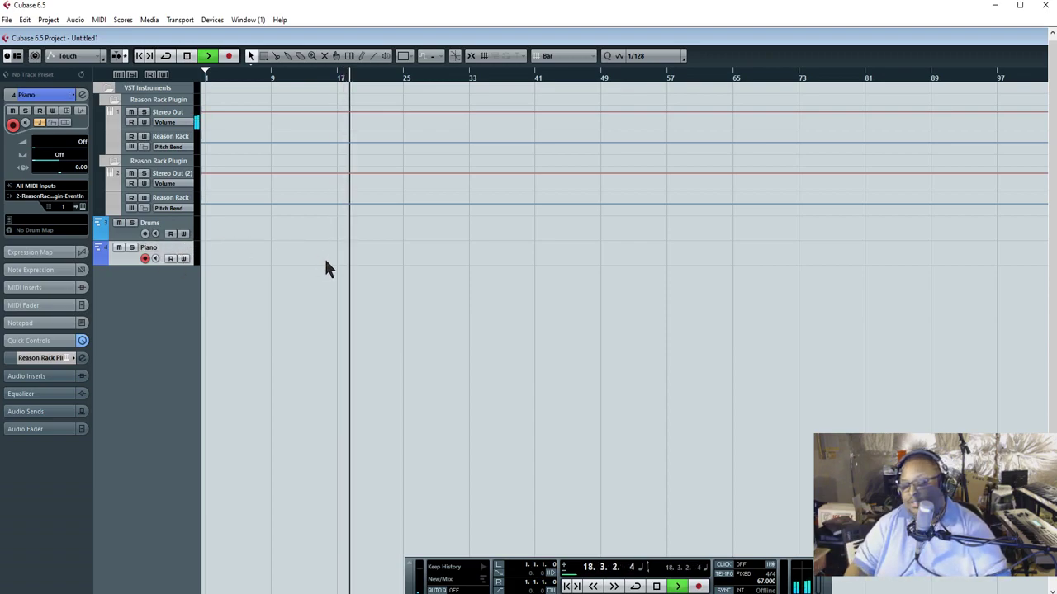
Step: Load a third Reason Rack Plugin into VST instrument slot 3
key("F11")
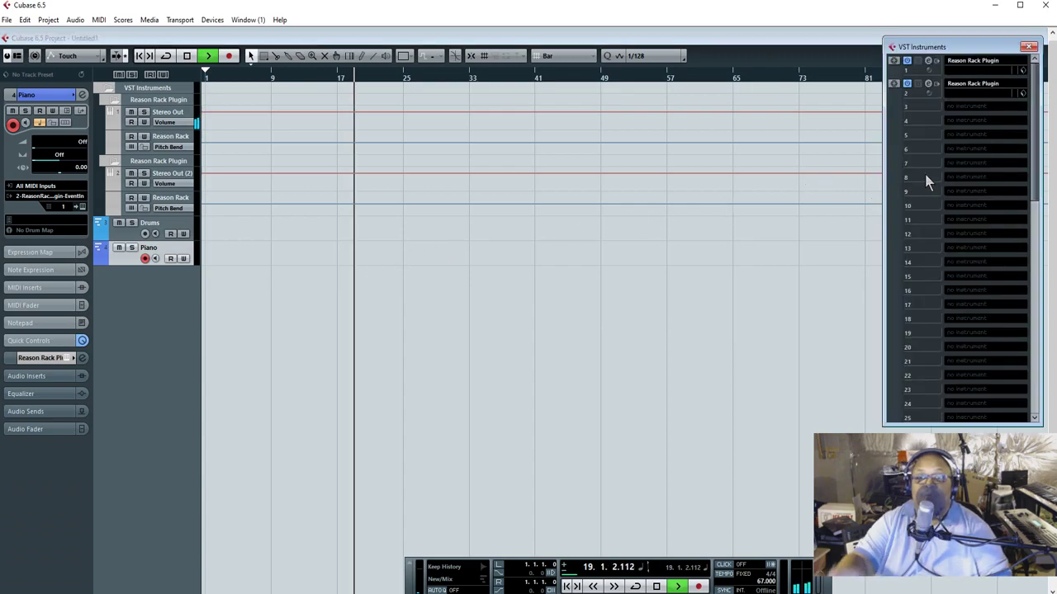
left_click(976, 106)
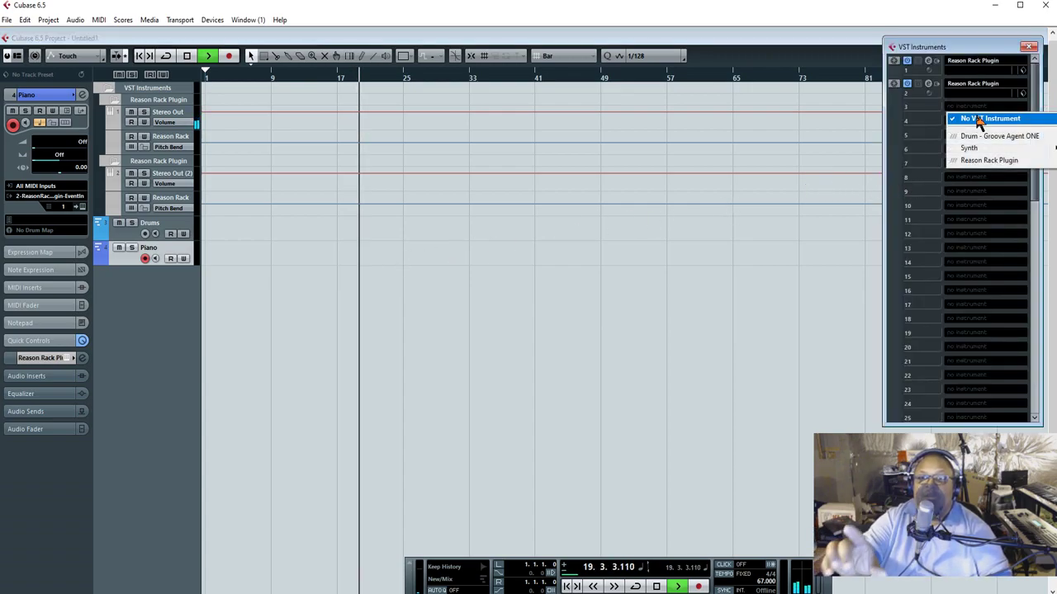
left_click(988, 160)
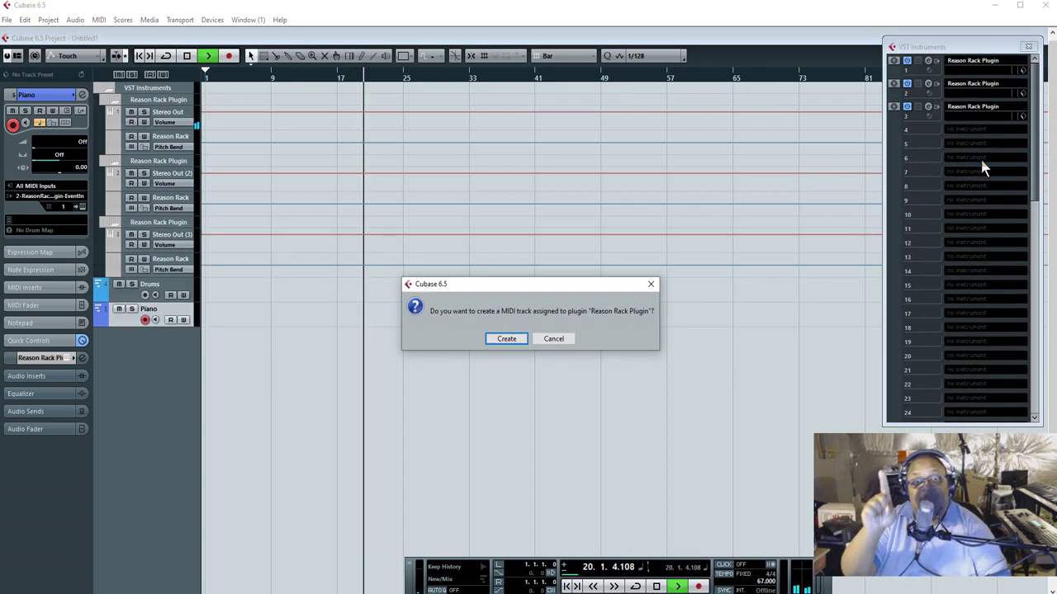
Step: Create the third rack's MIDI track and add an ID8 set to the Bass category
left_click(506, 340)
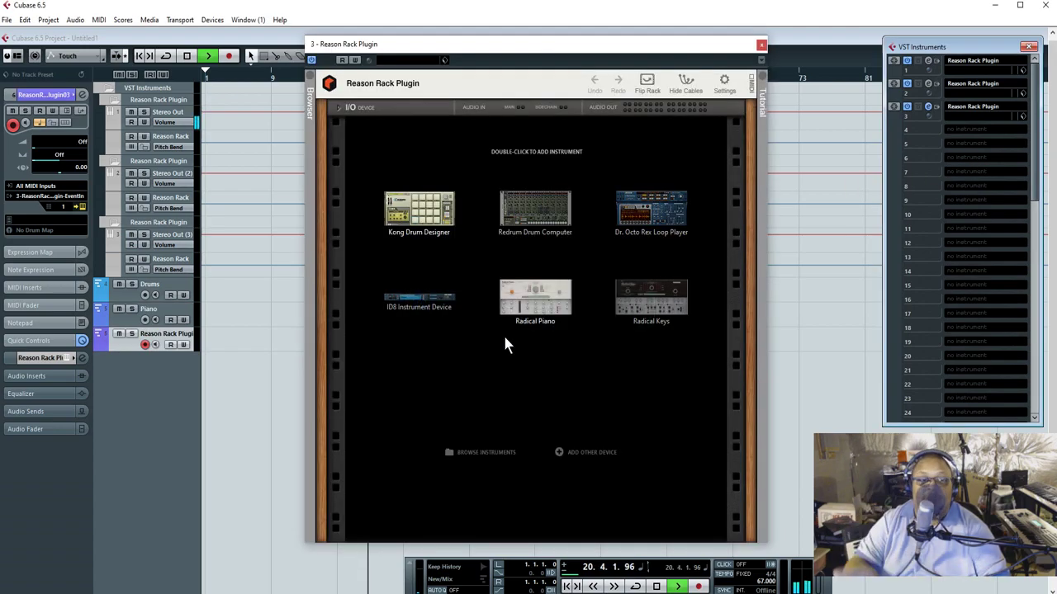
double_click(415, 301)
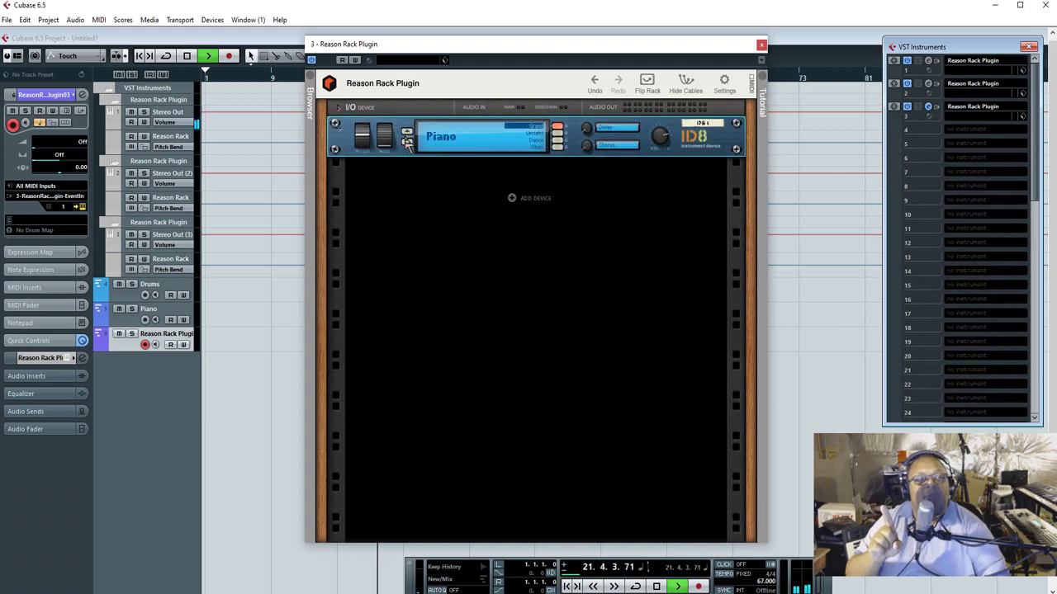
left_click(407, 144)
left_click(407, 143)
left_click(408, 144)
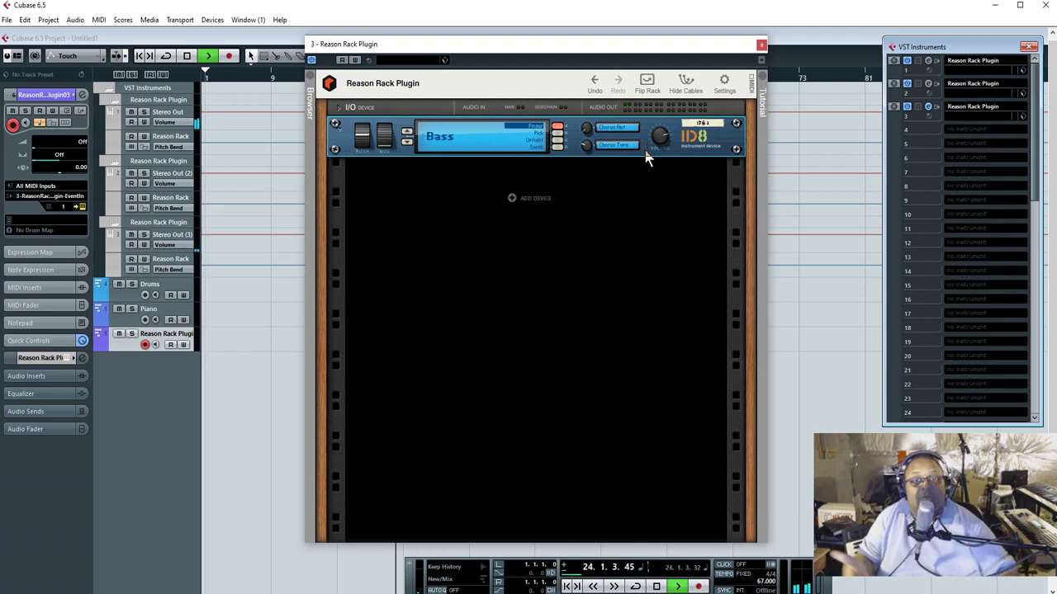
Step: Close the rack window, stop playback and return to bar 1
left_click(761, 44)
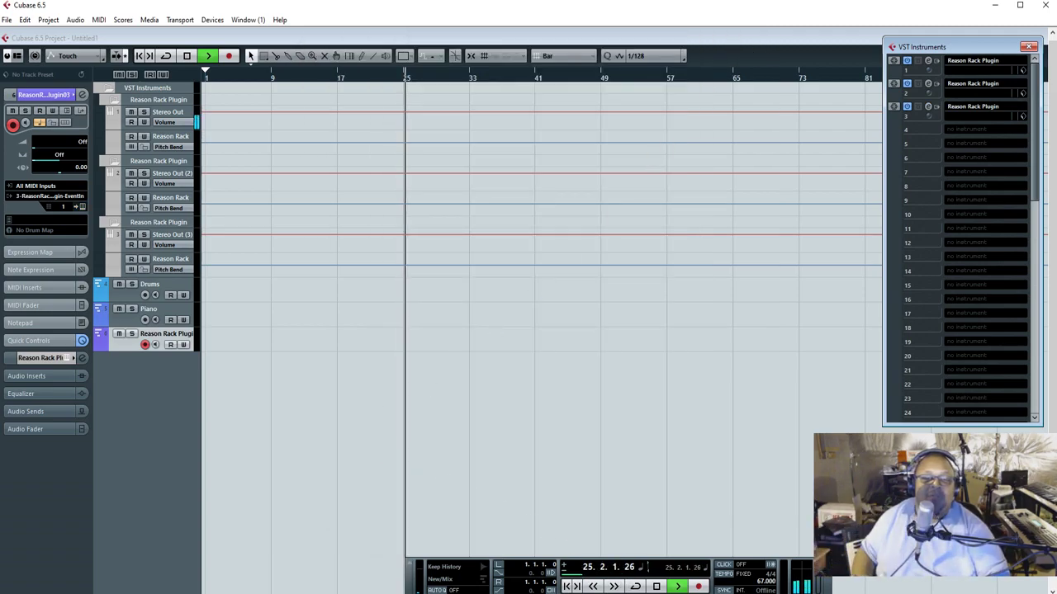
left_click(657, 586)
left_click(656, 586)
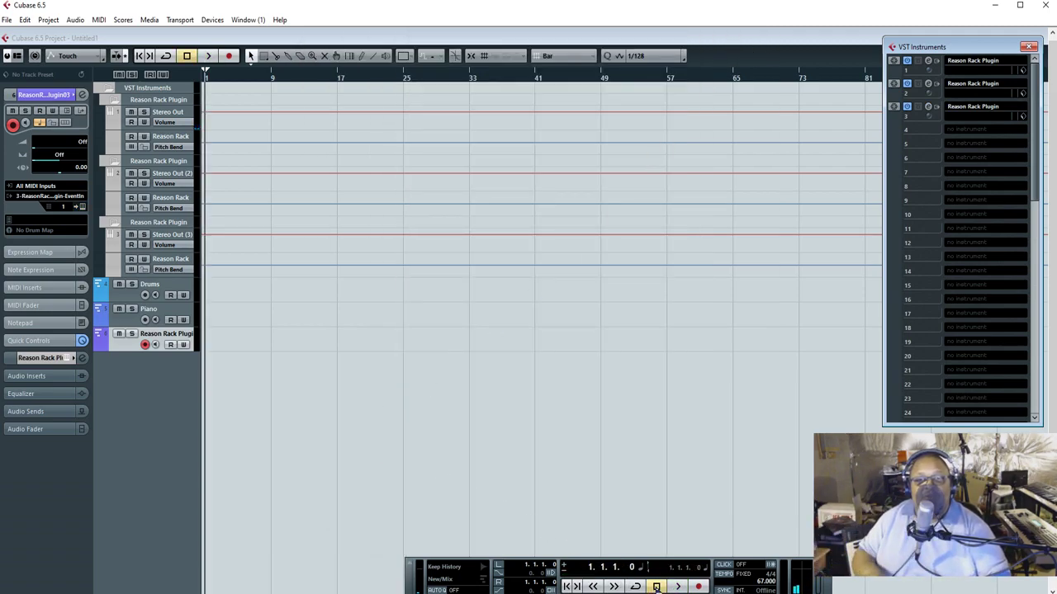
Step: Collapse the VST Instruments folder track and hide the VST Instruments window
left_click(104, 89)
key("F11")
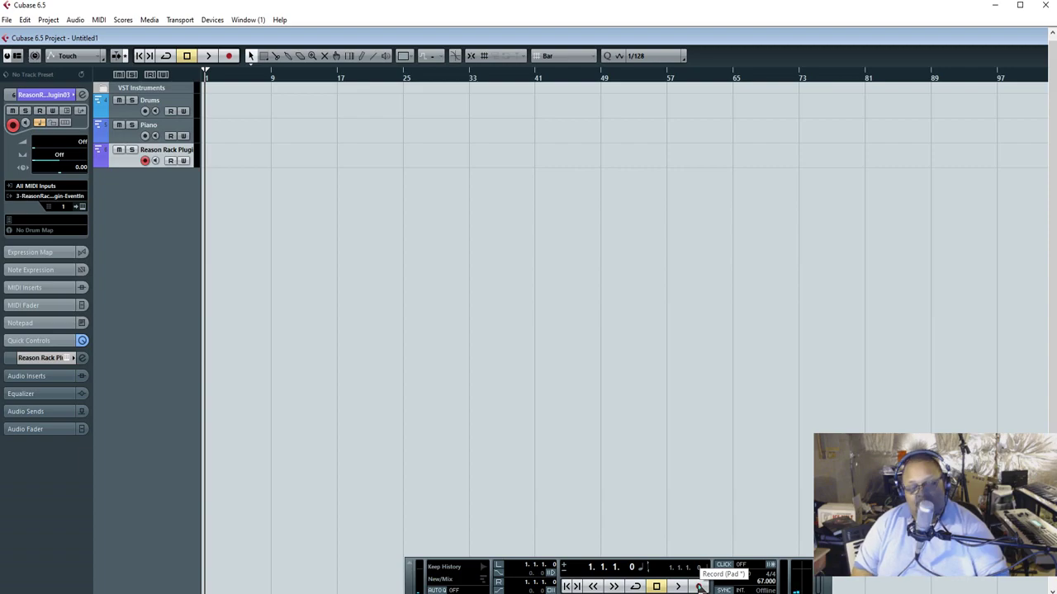
Step: Record a short test on the third track, rewind to bar 1, disarm it, and select Piano
left_click(699, 587)
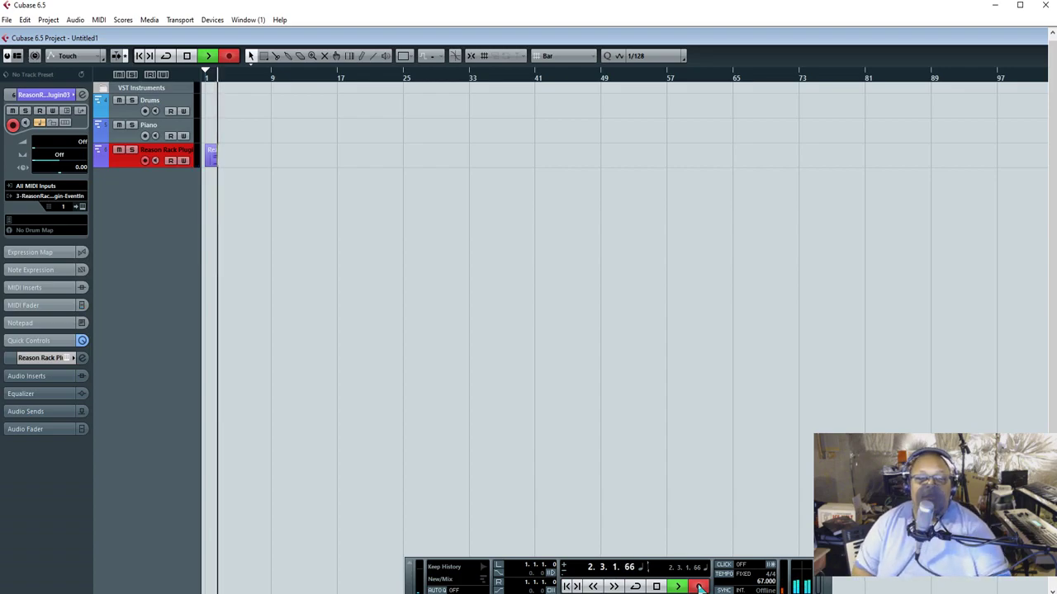
left_click(657, 586)
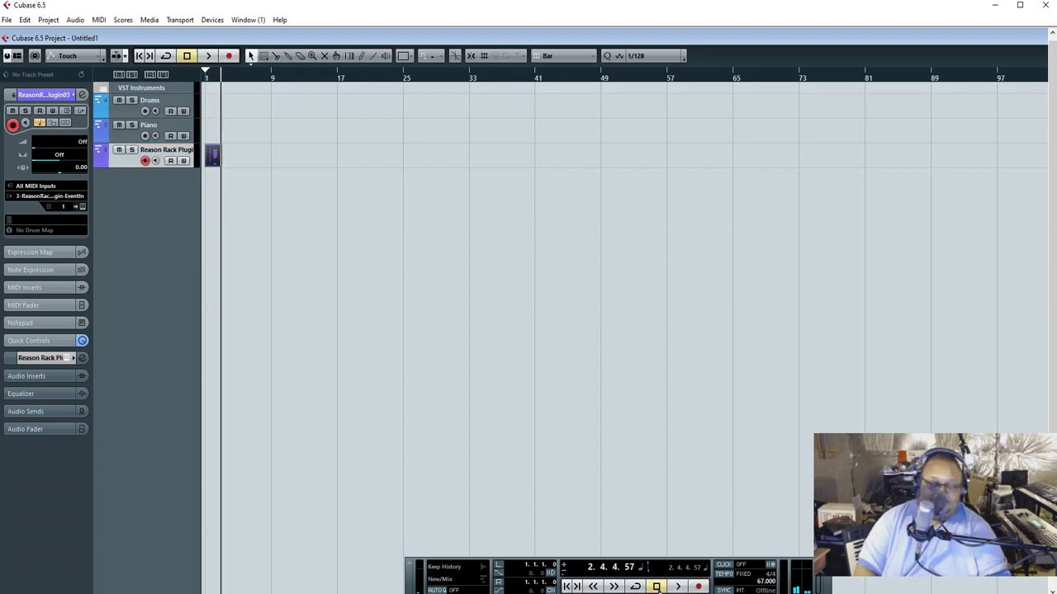
left_click(566, 586)
left_click(146, 163)
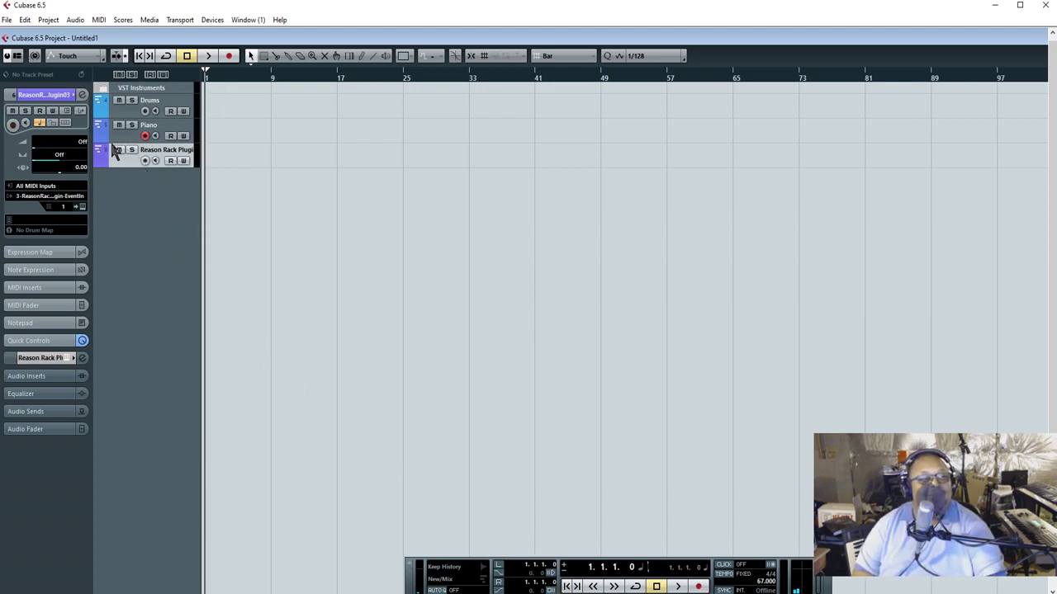
left_click(118, 141)
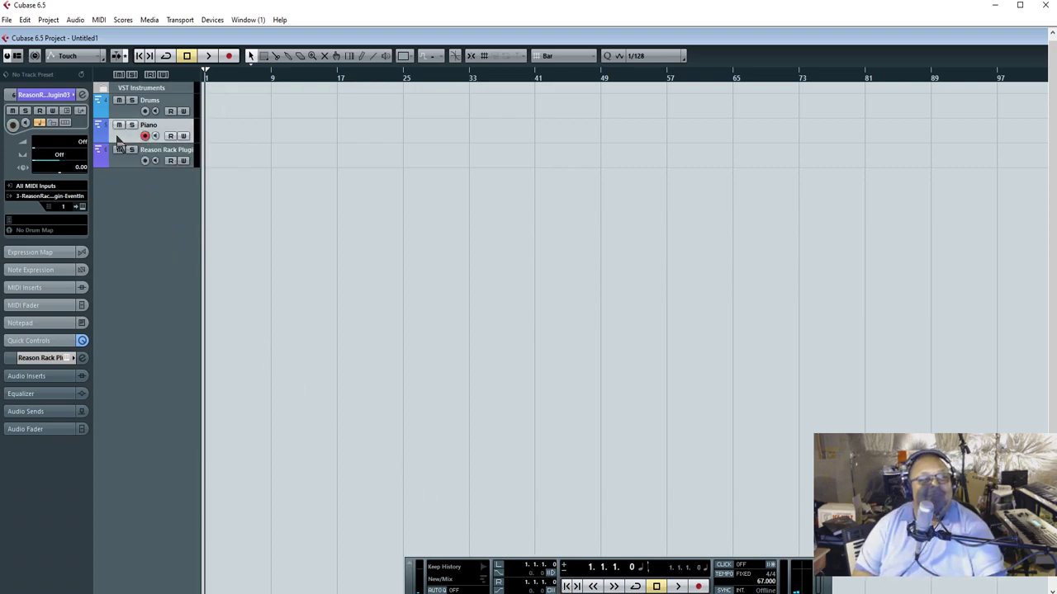
Step: Record the piano part on the Piano track from bar 1 to about bar 22
left_click(699, 586)
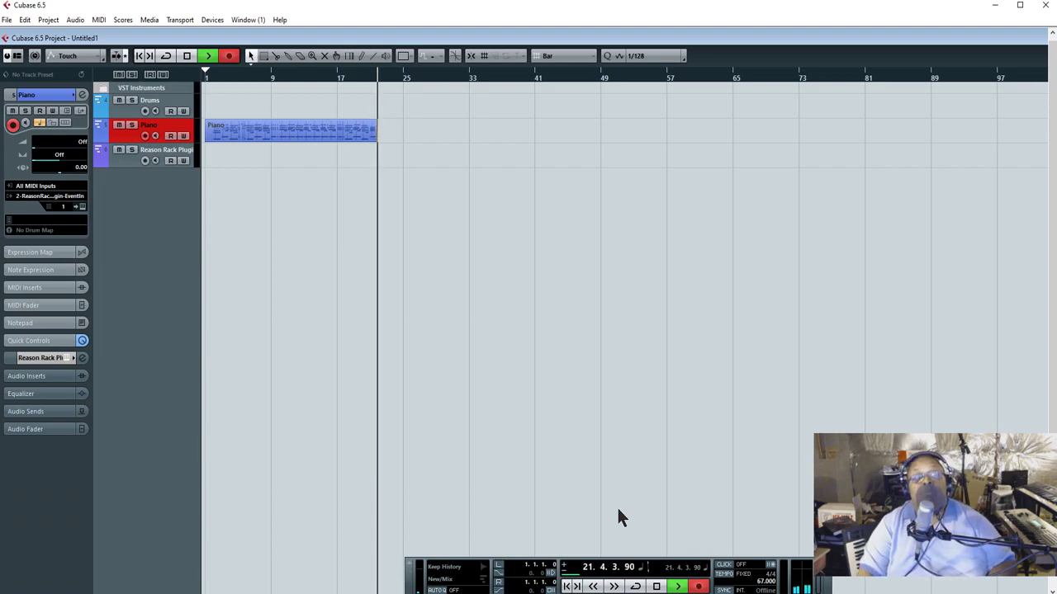
key("space")
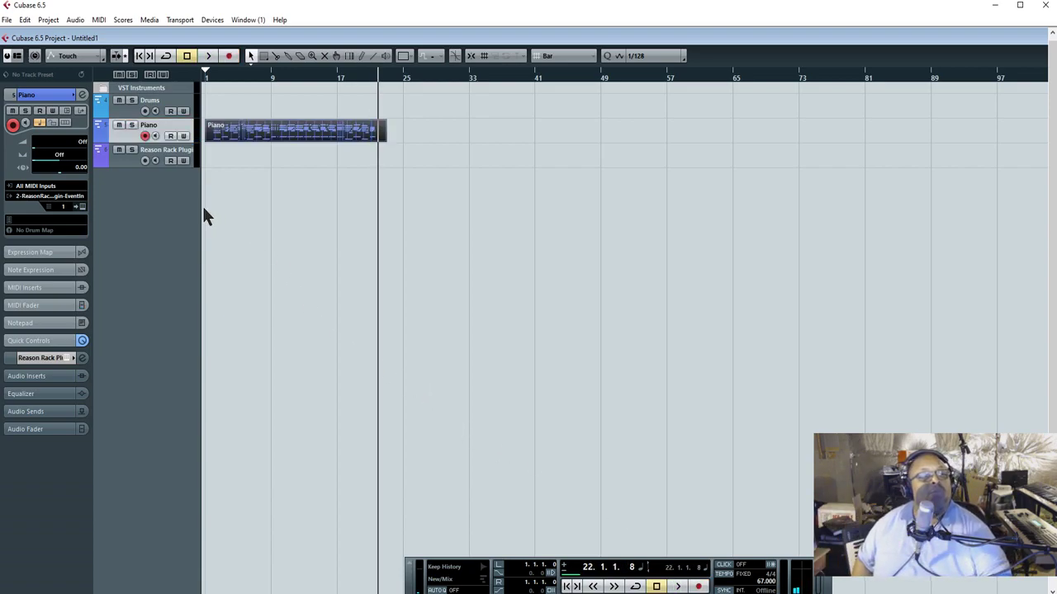
Step: Select the third track as Bass for recording and return the position to bar 1
left_click(132, 162)
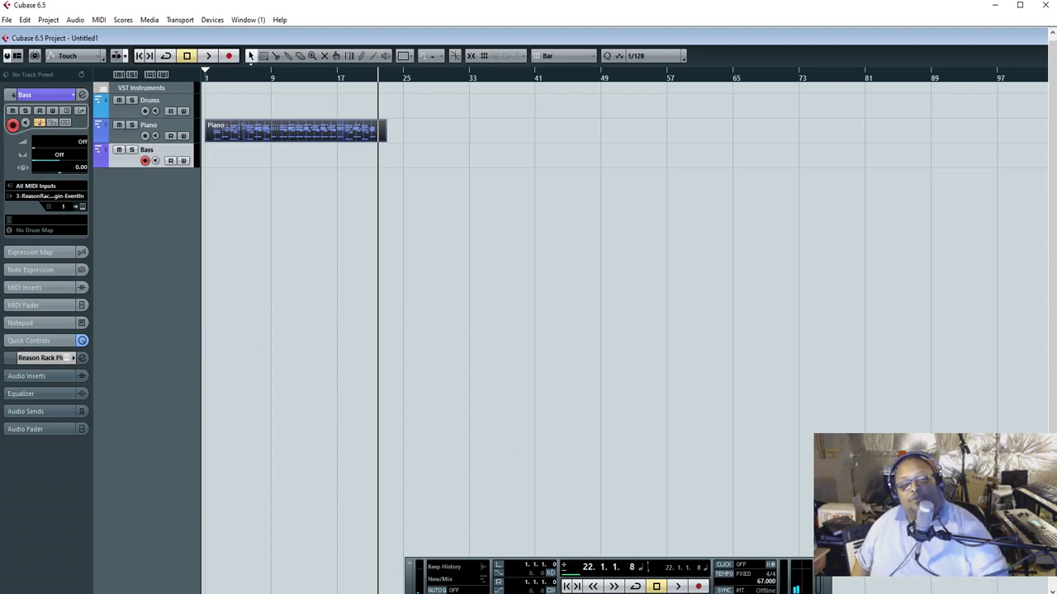
left_click(657, 587)
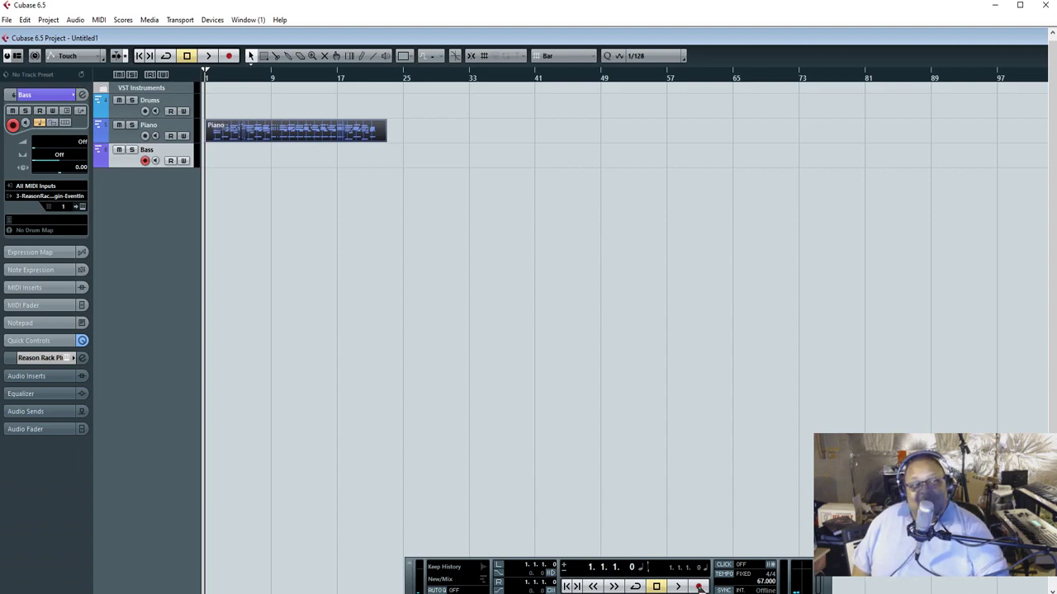
Step: Record the bass line on the Bass track from bar 1 to about bar 22
left_click(699, 587)
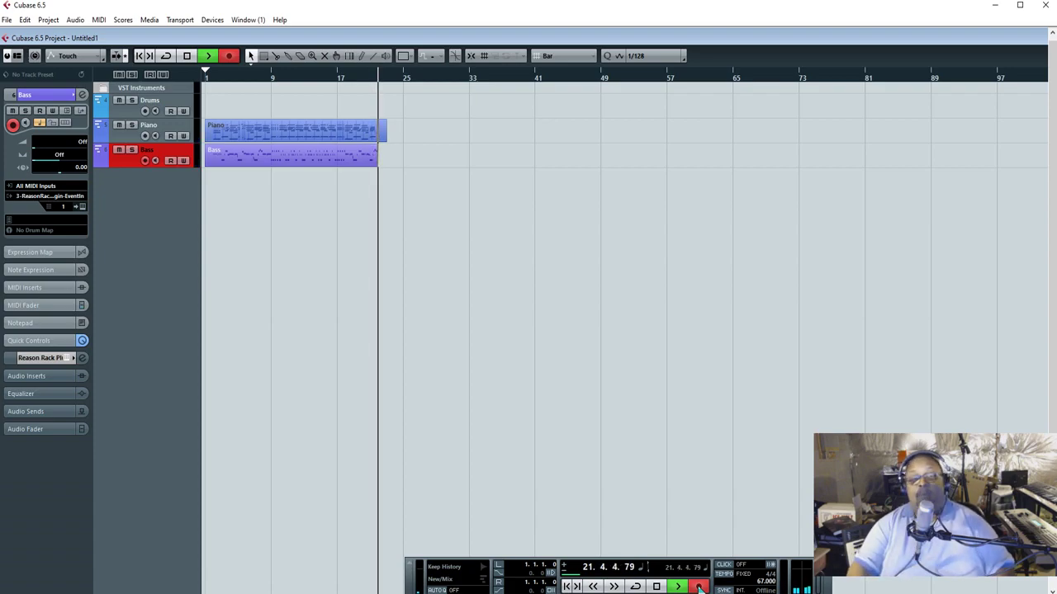
key("space")
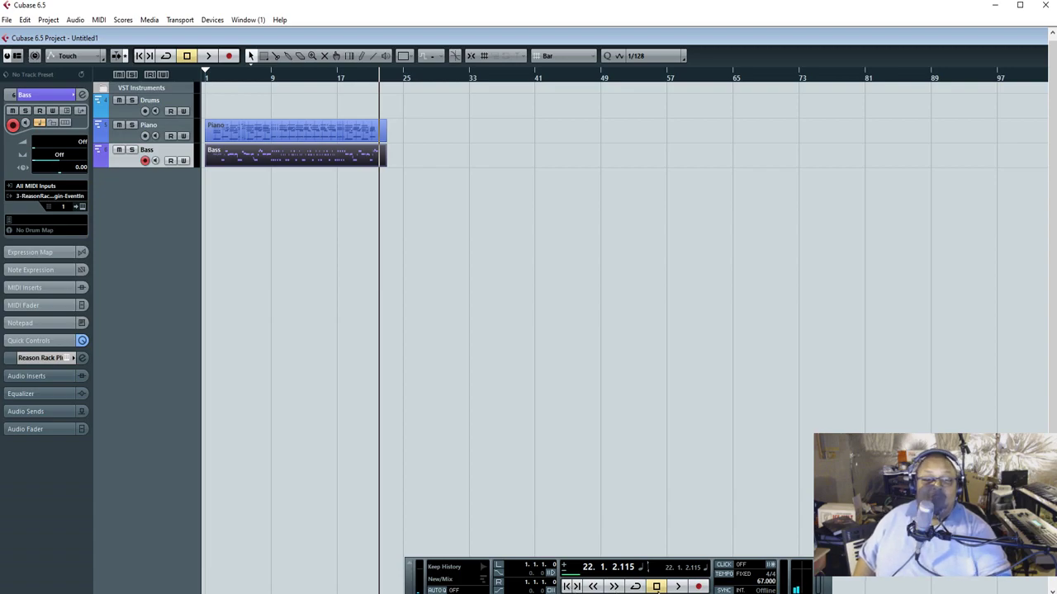
Step: Play the Piano and Bass parts back from bar 1, stopping near bar 21
left_click(657, 586)
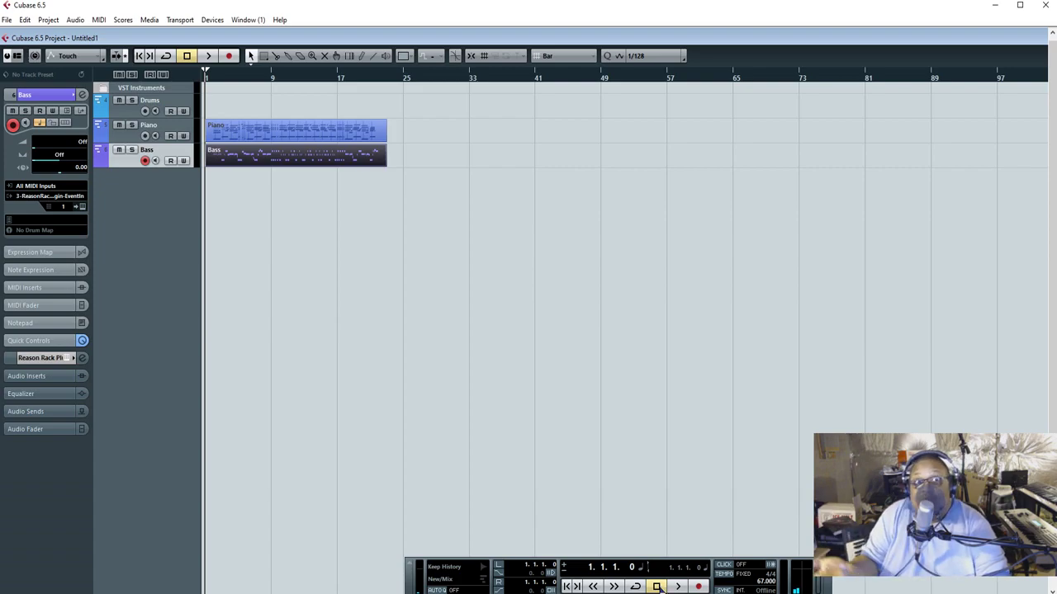
key("space")
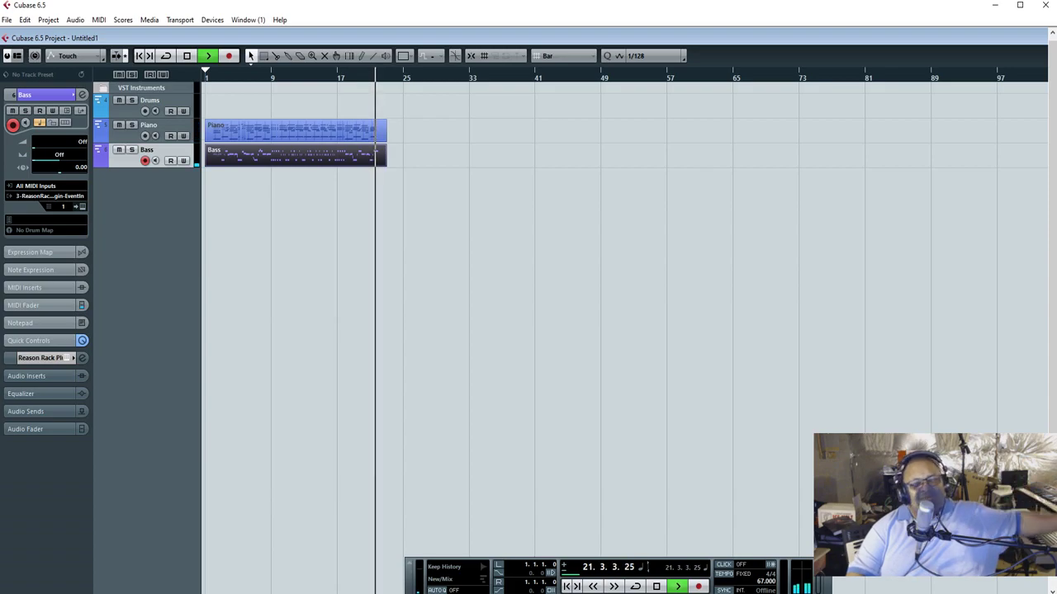
key("space")
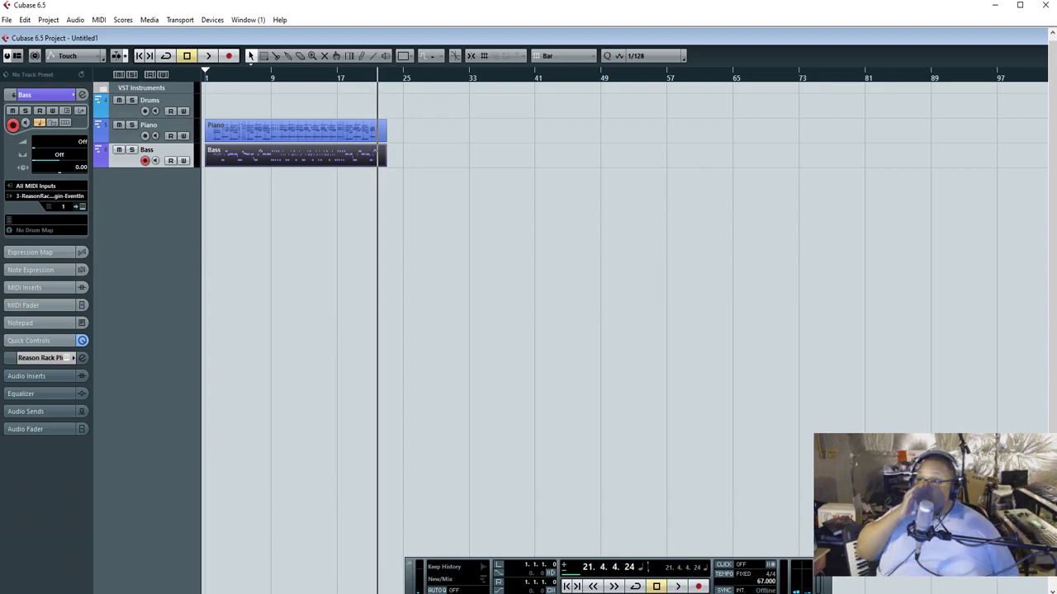